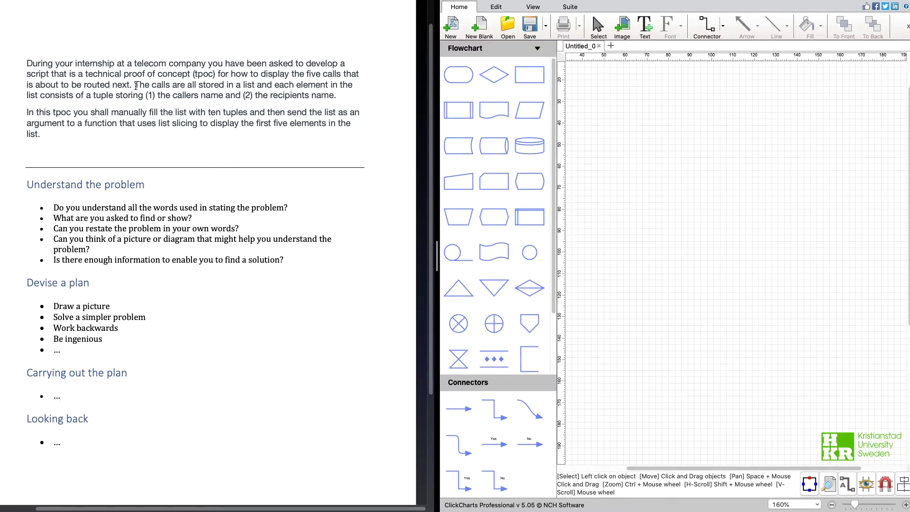
# Highlight in yellow the sentence about calls stored as tuples in a list and the phrase "manually fill the list with ten tuples"
pyautogui.moveTo(135, 84); pyautogui.dragTo(319, 96)
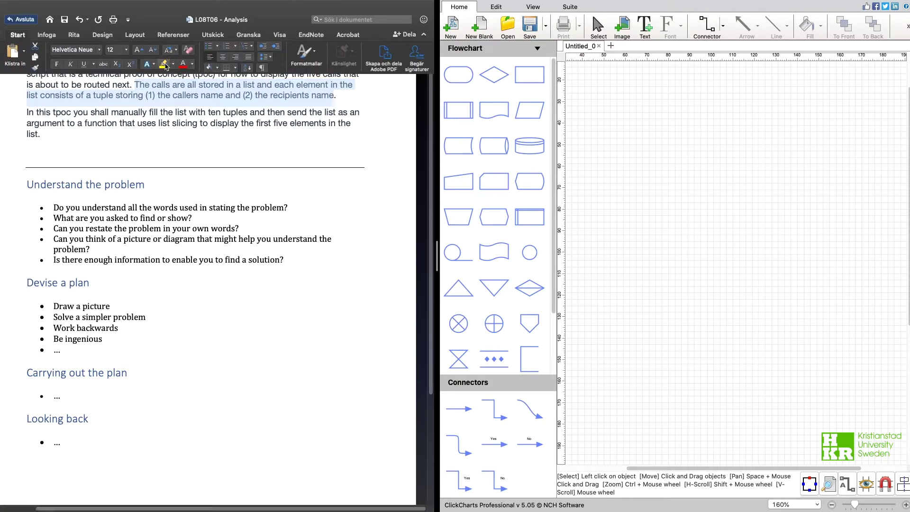
pyautogui.click(164, 63)
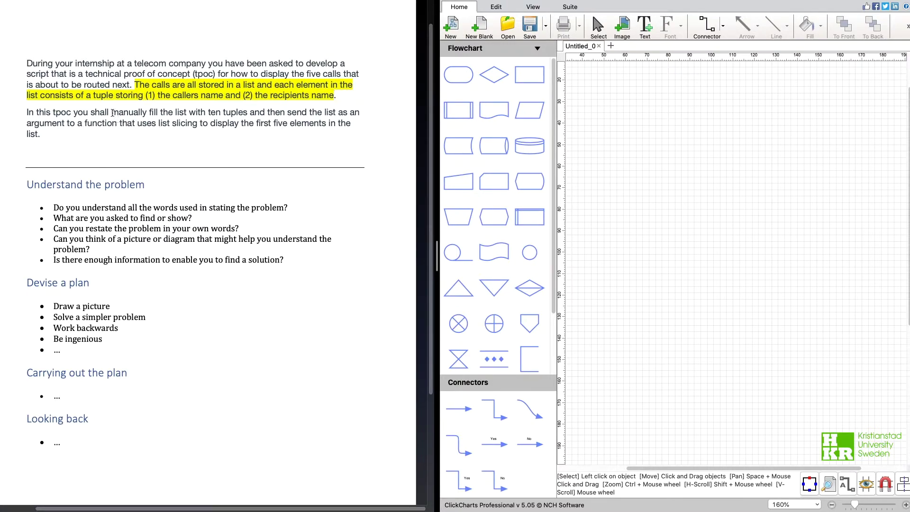
pyautogui.moveTo(111, 113); pyautogui.dragTo(248, 114)
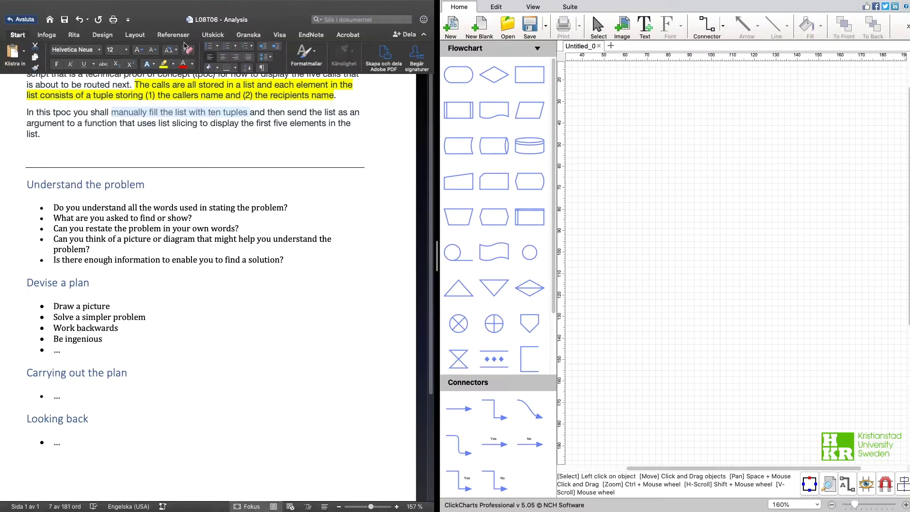
pyautogui.click(167, 66)
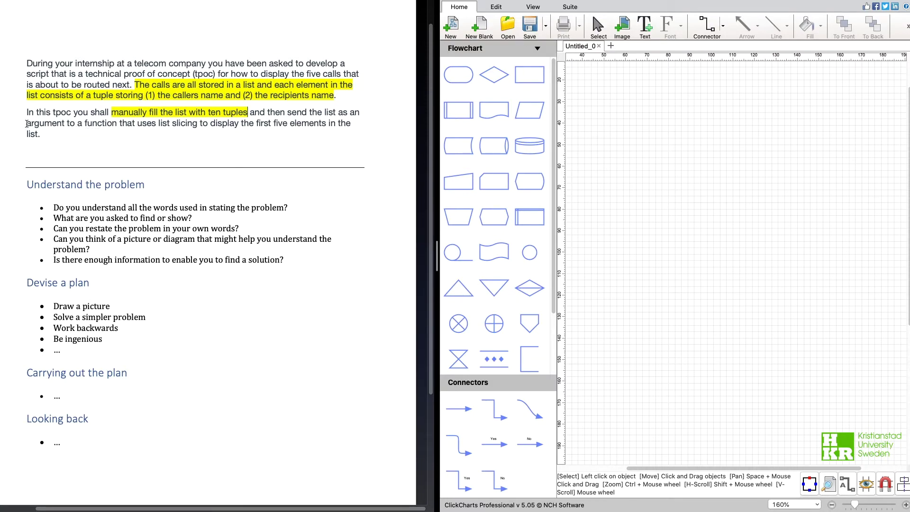
# Highlight in yellow the phrase "argument to a function that uses list slicing to display" in the second paragraph
pyautogui.moveTo(27, 124); pyautogui.dragTo(105, 128)
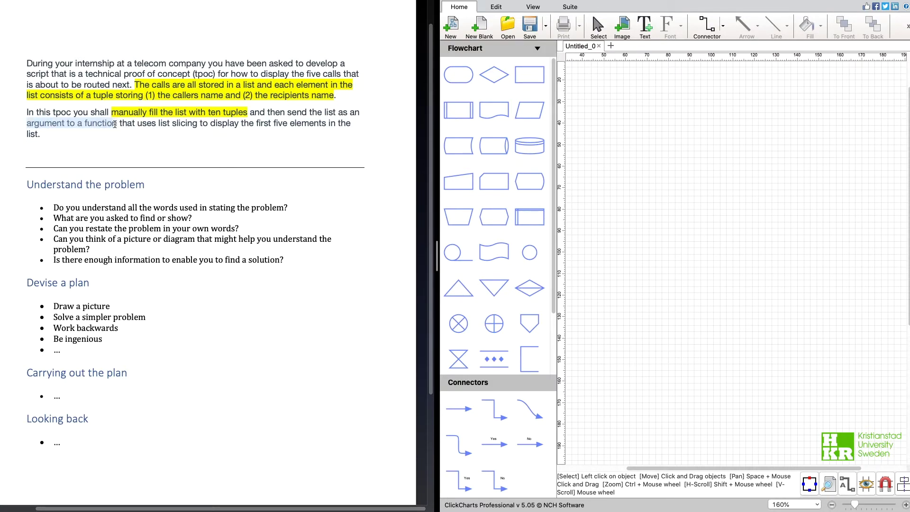
pyautogui.moveTo(115, 125); pyautogui.dragTo(225, 124)
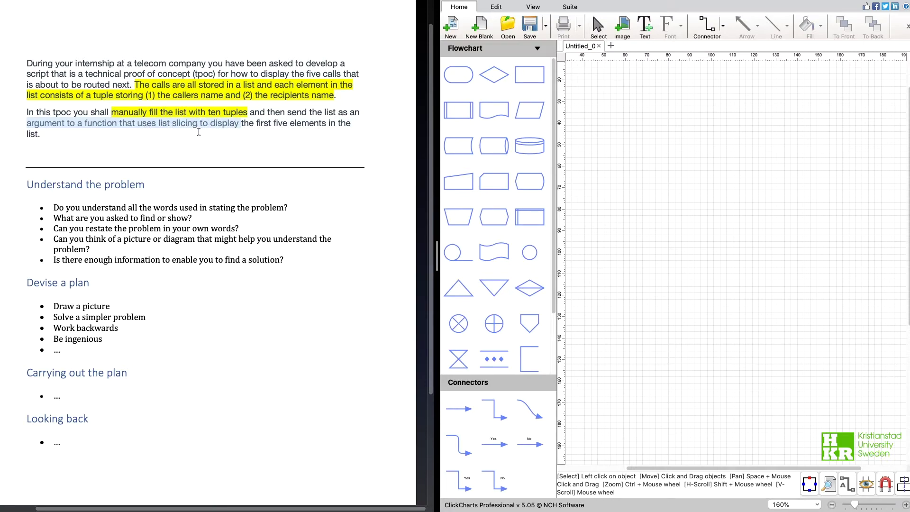
pyautogui.moveTo(165, 8)
pyautogui.click(169, 60)
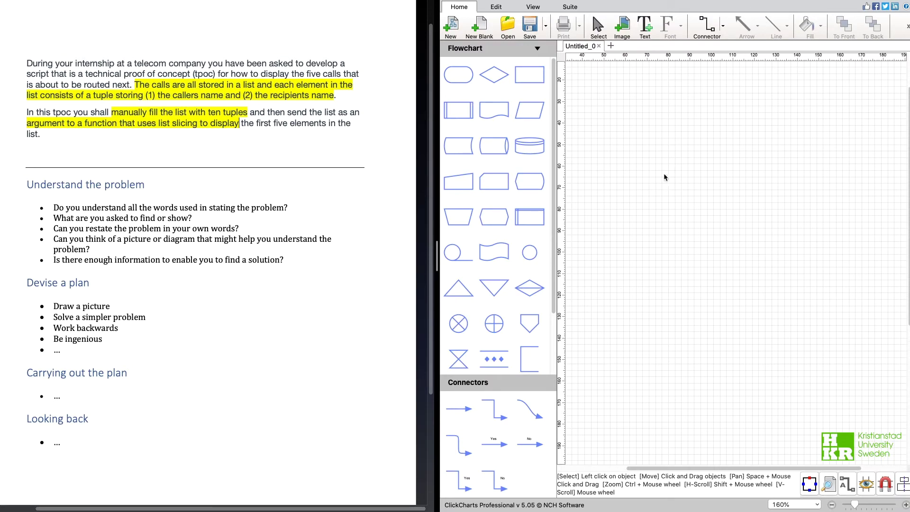
# Place a terminator symbol near the top of the blank ClickCharts page and label it "main()"
pyautogui.click(458, 74)
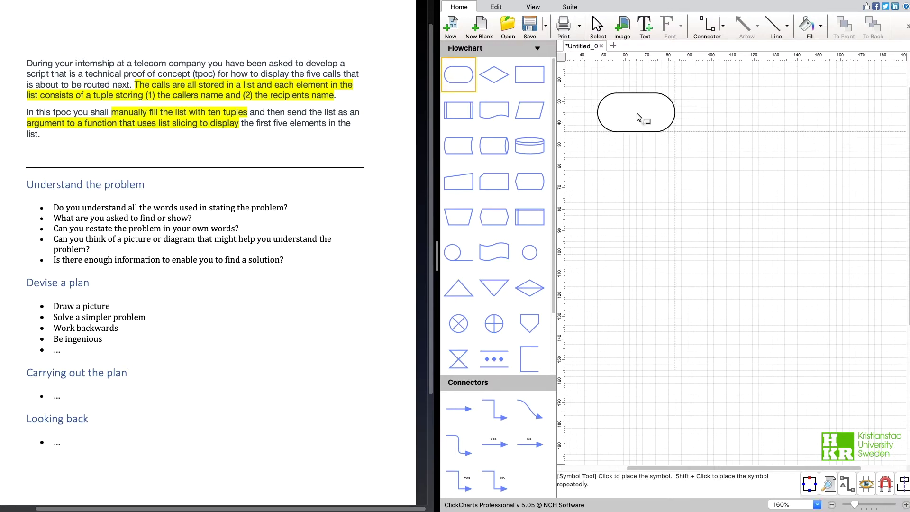
pyautogui.click(642, 115)
pyautogui.write('main()')
# Add two process rectangles below main(), labelled "Create list" and "Add ten "calls""
pyautogui.click(529, 74)
pyautogui.click(636, 176)
pyautogui.write('Create list')
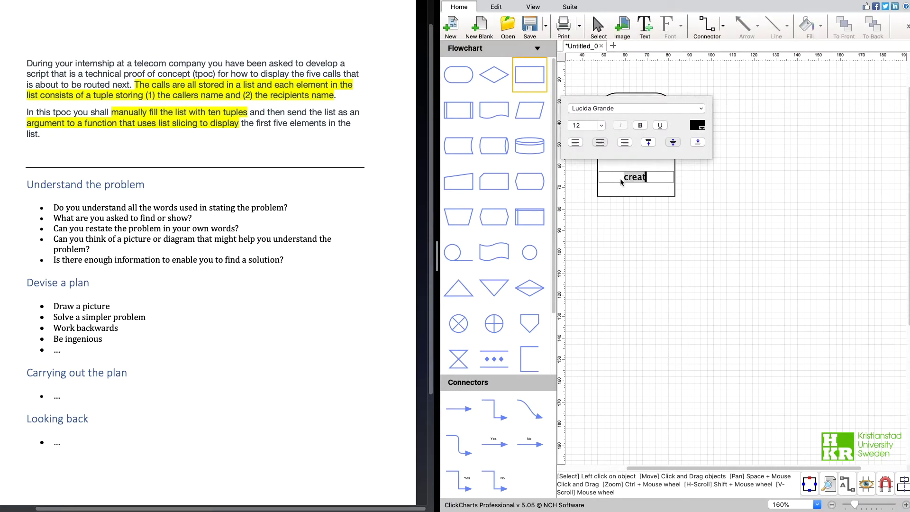
pyautogui.click(663, 240)
pyautogui.write('Add ten "calls"')
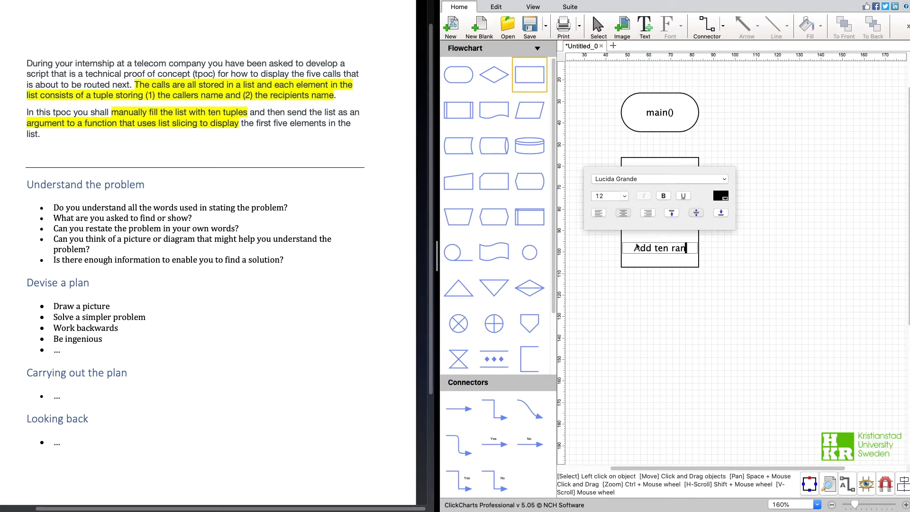
# Add a predefined process labelled "tpoc_display_next()" and a terminator labelled "Return" below the "Add ten "calls"" box
pyautogui.click(458, 110)
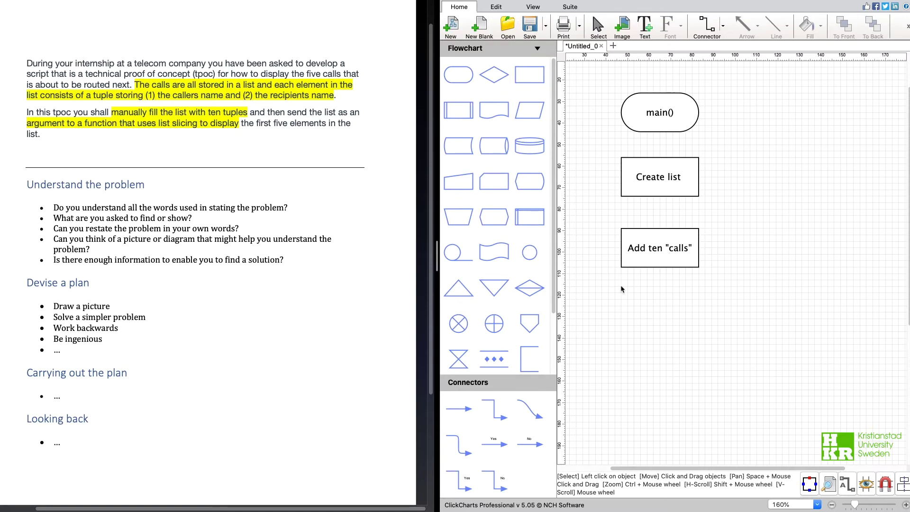
pyautogui.click(654, 313)
pyautogui.write('tpoc_display_next()')
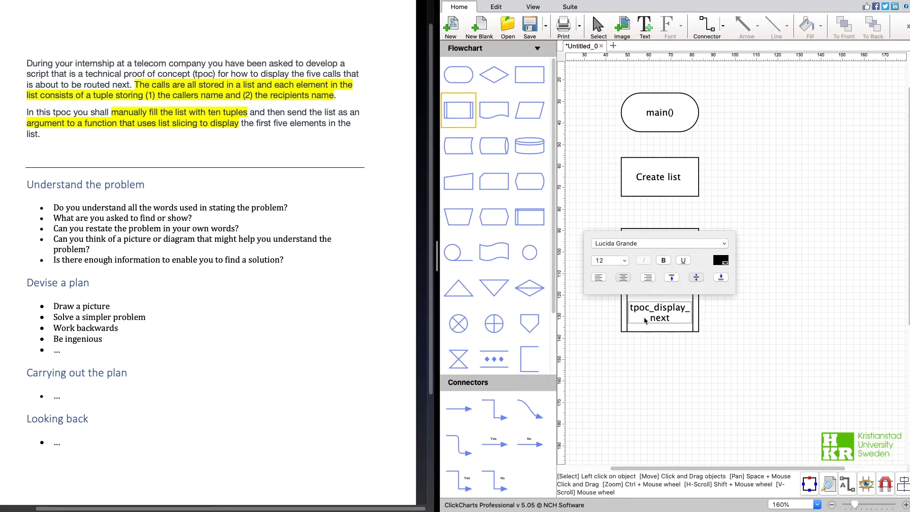
pyautogui.click(459, 75)
pyautogui.click(649, 381)
pyautogui.write('Return')
# Set the text size of all the flowchart symbols to 8
pyautogui.hotkey('ctrl', 'a')
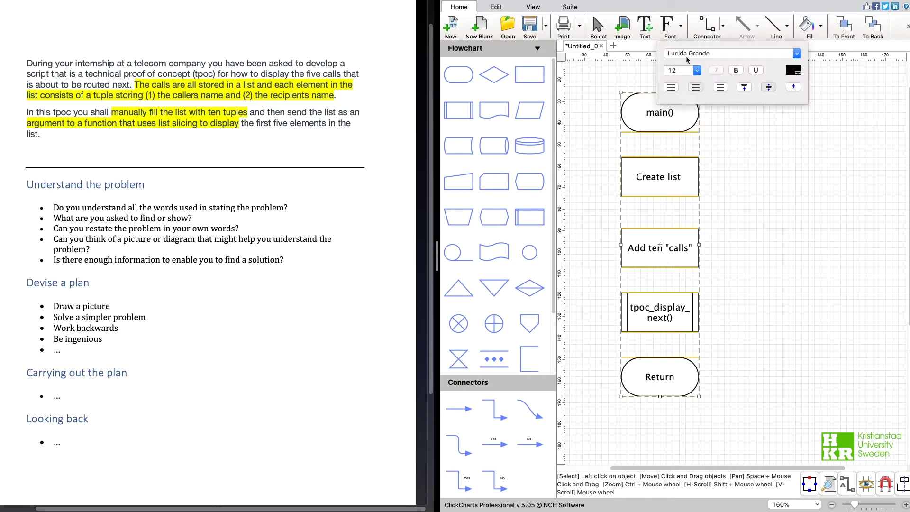
pyautogui.click(688, 60)
pyautogui.click(678, 95)
# Connect the five symbols of the main() flowchart from main() down to Return with straight arrows
pyautogui.moveTo(660, 132); pyautogui.dragTo(660, 158)
pyautogui.moveTo(660, 196); pyautogui.dragTo(660, 229)
pyautogui.moveTo(660, 268); pyautogui.dragTo(660, 293)
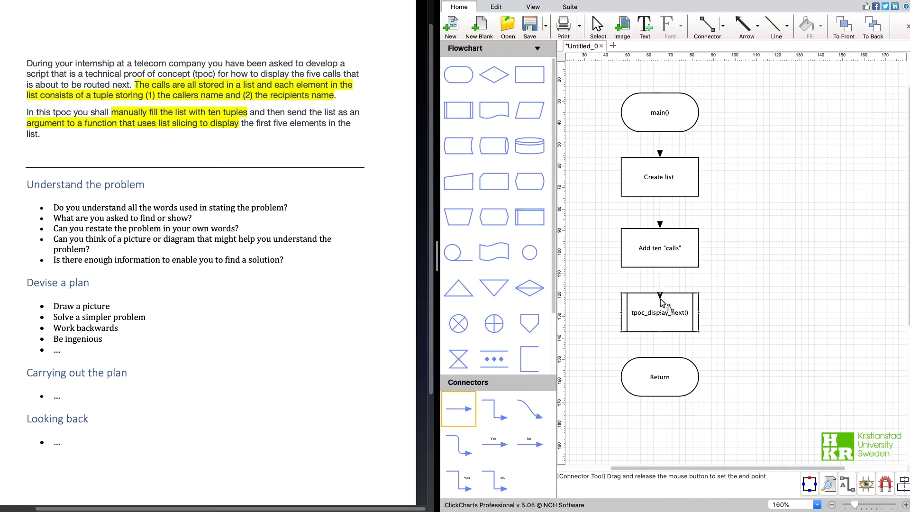
pyautogui.moveTo(660, 332); pyautogui.dragTo(660, 358)
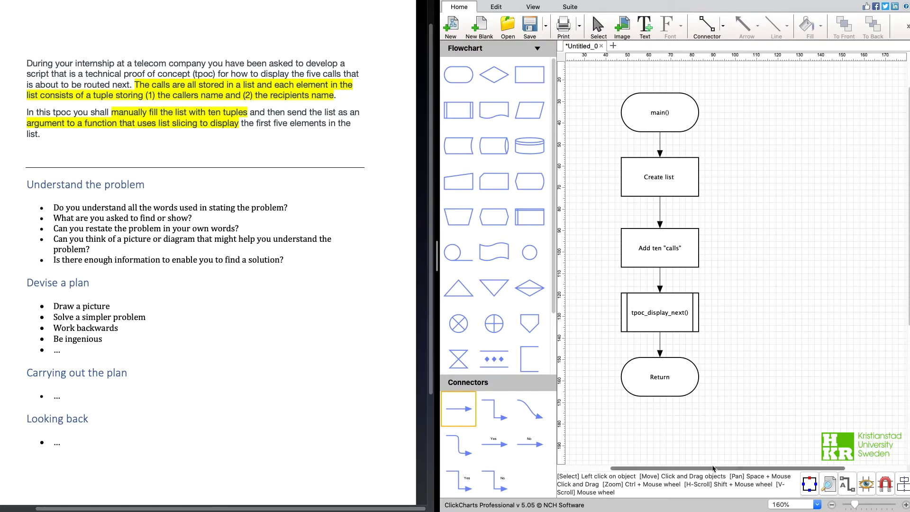
pyautogui.moveTo(714, 468); pyautogui.dragTo(745, 469)
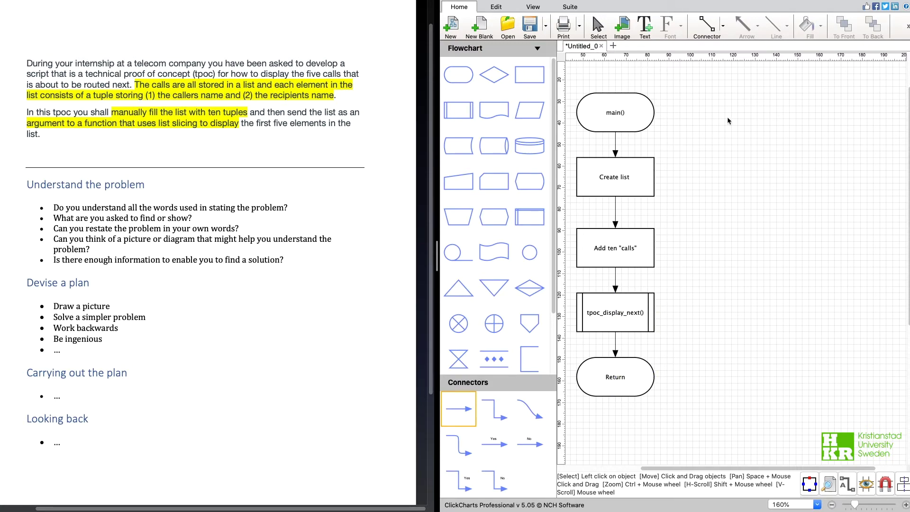
pyautogui.click(633, 325)
pyautogui.click(636, 264)
pyautogui.click(802, 103)
pyautogui.click(584, 190)
# Start a second flowchart beside main() with a terminator labelled "tpoc_display_next()" and a parallelogram below it labelled "Display header"
pyautogui.click(471, 86)
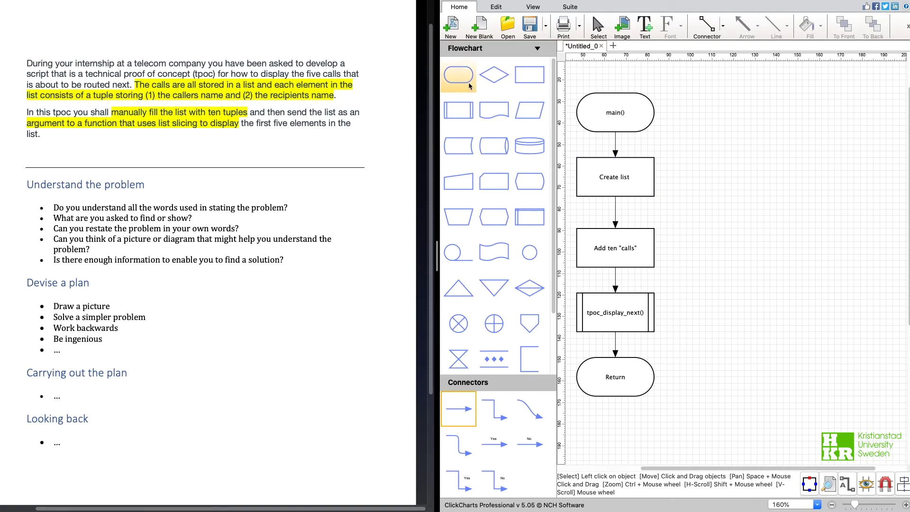
pyautogui.click(731, 112)
pyautogui.write('tpoc_display_next()')
pyautogui.click(529, 110)
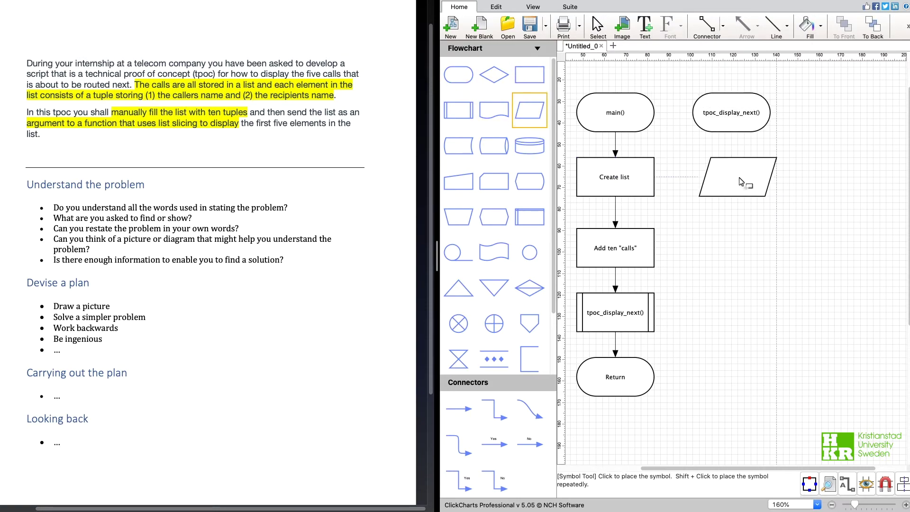
pyautogui.click(741, 182)
pyautogui.write('Display header')
# Add a decision diamond labelled "Displayed < five calls?" below Display header and a terminator labelled "Return" at the second flowchart's end
pyautogui.click(494, 74)
pyautogui.click(731, 248)
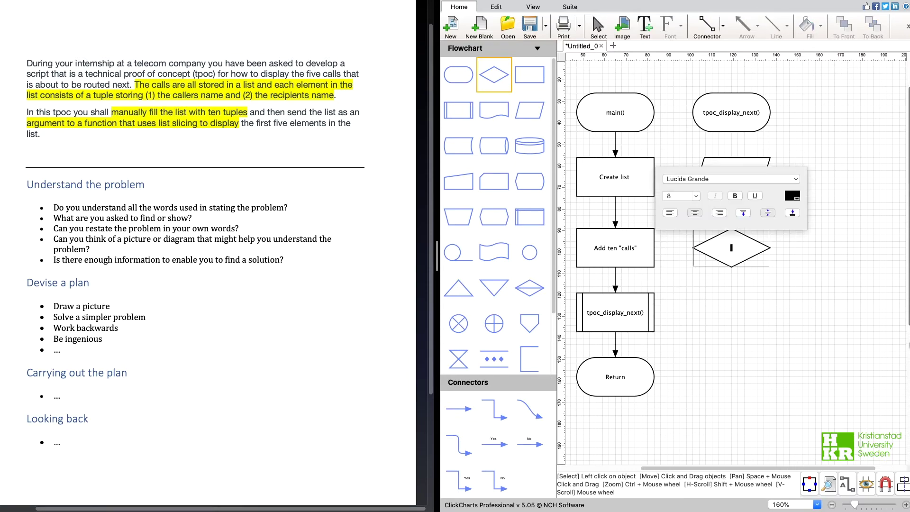
pyautogui.write('Displayed < five calls?')
pyautogui.click(458, 75)
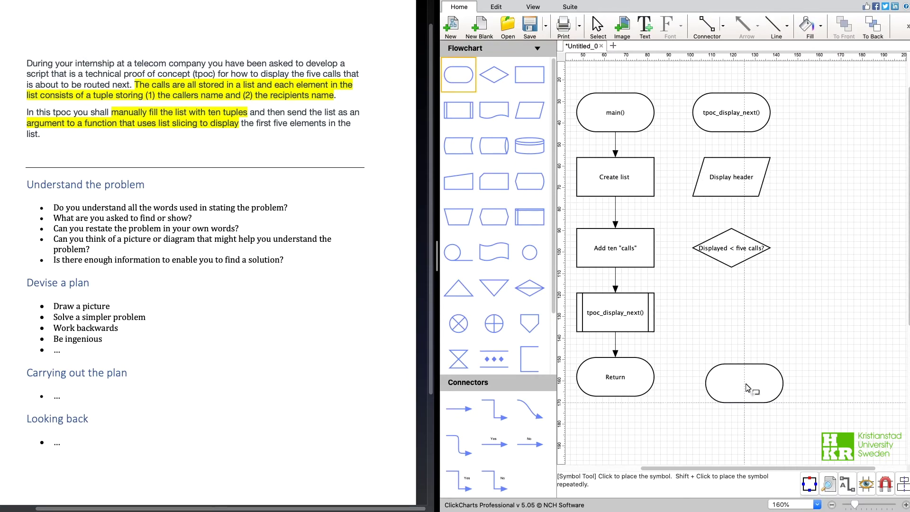
pyautogui.click(746, 388)
pyautogui.write('Return')
# Place a data parallelogram labelled "Display next call" below and to the right of the decision diamond
pyautogui.hscroll(2, 744, 384)
pyautogui.click(530, 110)
pyautogui.click(780, 316)
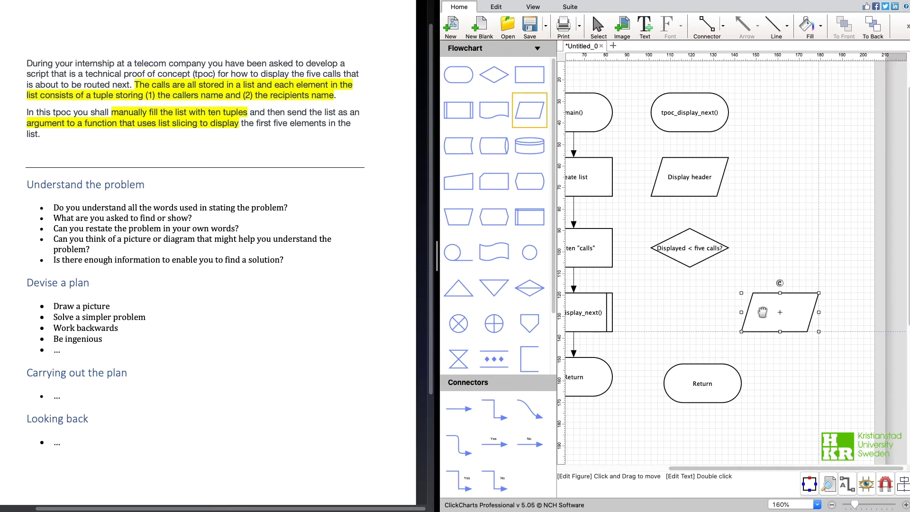
pyautogui.write('Display next call')
# Connect tpoc_display_next(), Display header, the decision and Return in sequence with straight arrows, with Return aligned under the decision
pyautogui.click(458, 409)
pyautogui.moveTo(690, 133); pyautogui.dragTo(689, 157)
pyautogui.moveTo(690, 197); pyautogui.dragTo(690, 229)
pyautogui.moveTo(690, 267)
pyautogui.mouseDown()
pyautogui.moveTo(702, 363)
pyautogui.moveTo(692, 368)
pyautogui.mouseUp()
# Draw elbow connectors from the decision to Display next call and from there back to the arrow above the decision
pyautogui.click(494, 409)
pyautogui.moveTo(729, 248); pyautogui.dragTo(787, 293)
pyautogui.moveTo(786, 332)
pyautogui.mouseDown()
pyautogui.moveTo(838, 342)
pyautogui.moveTo(692, 210)
pyautogui.mouseUp()
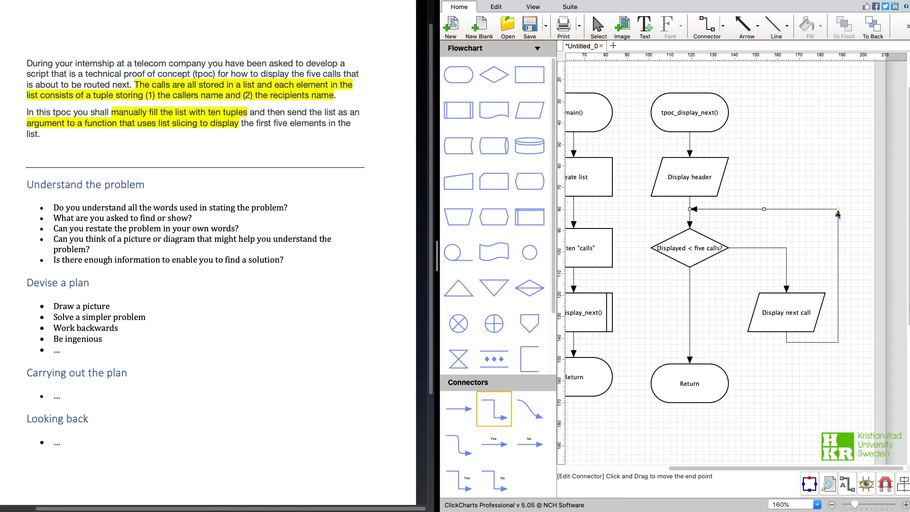
# Label the decision's branch to Display next call "True" and its branch down to Return "False"
pyautogui.scroll(3, 838, 214)
pyautogui.click(758, 26)
pyautogui.press('Escape')
pyautogui.scroll(-3, 800, 259)
pyautogui.doubleClick(741, 274)
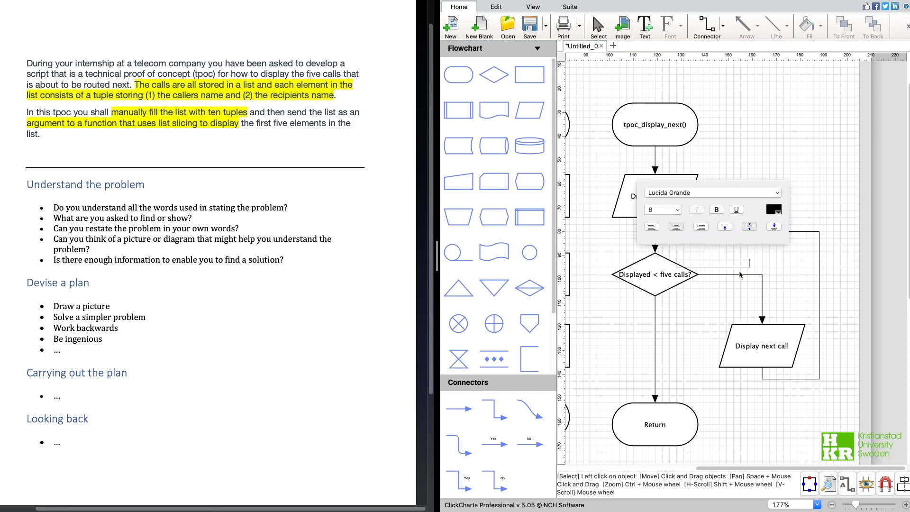
pyautogui.write('True')
pyautogui.scroll(3, 741, 274)
pyautogui.doubleClick(670, 413)
pyautogui.write('False')
pyautogui.scroll(-3, 655, 370)
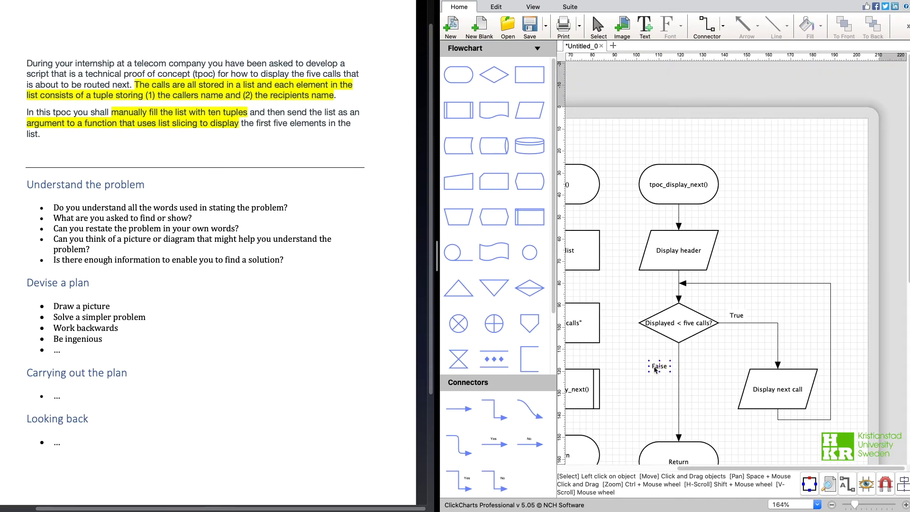
# Move both flowcharts lower on the page and shift the Display next call box, its True label and loop connector closer to the decision
pyautogui.scroll(-4, 655, 370)
pyautogui.click(778, 340)
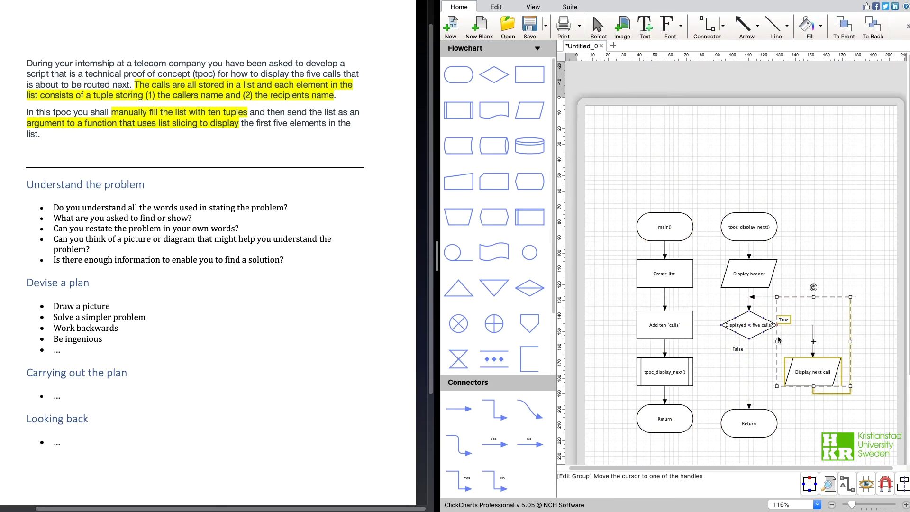
pyautogui.scroll(4, 778, 340)
pyautogui.scroll(-3, 776, 388)
pyautogui.scroll(3, 872, 216)
pyautogui.click(889, 211)
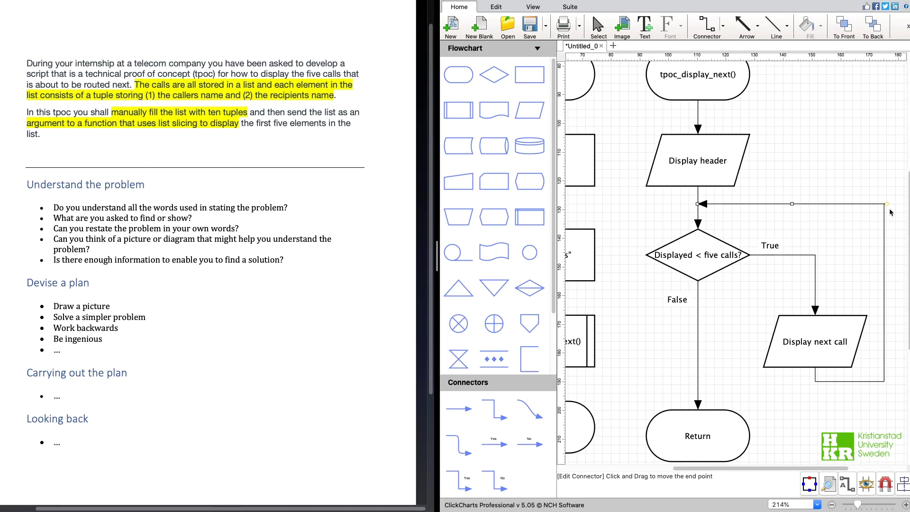
pyautogui.click(841, 255)
# Examine both flowcharts side by side, including the decision and its path to Return
pyautogui.scroll(-4, 841, 255)
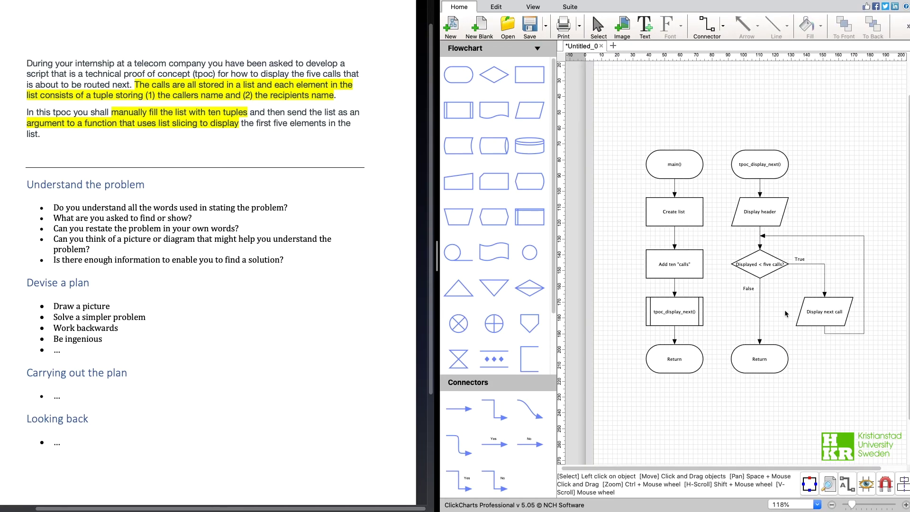
pyautogui.moveTo(746, 469); pyautogui.dragTo(764, 469)
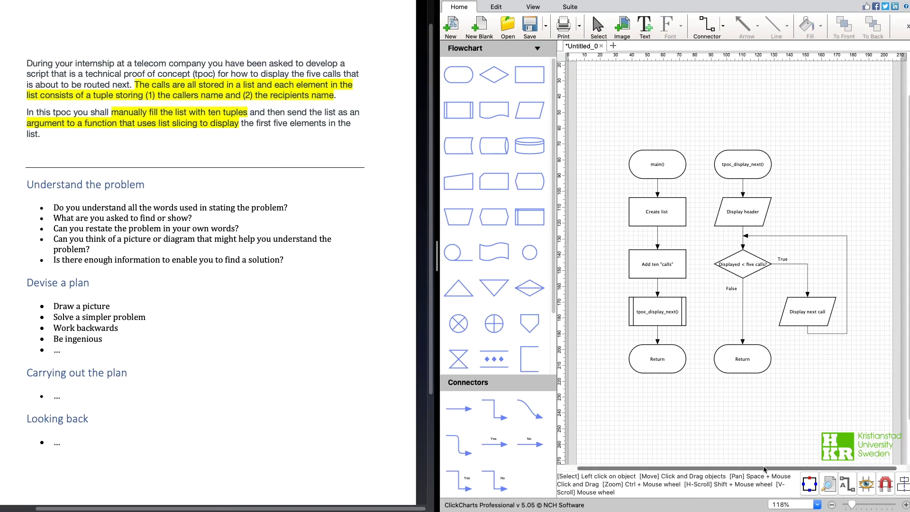
pyautogui.scroll(2, 757, 322)
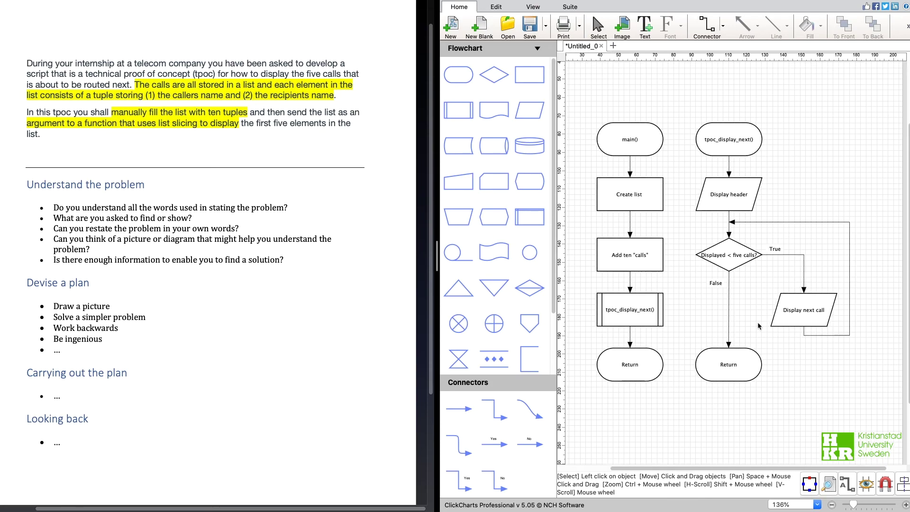
pyautogui.scroll(1, 757, 322)
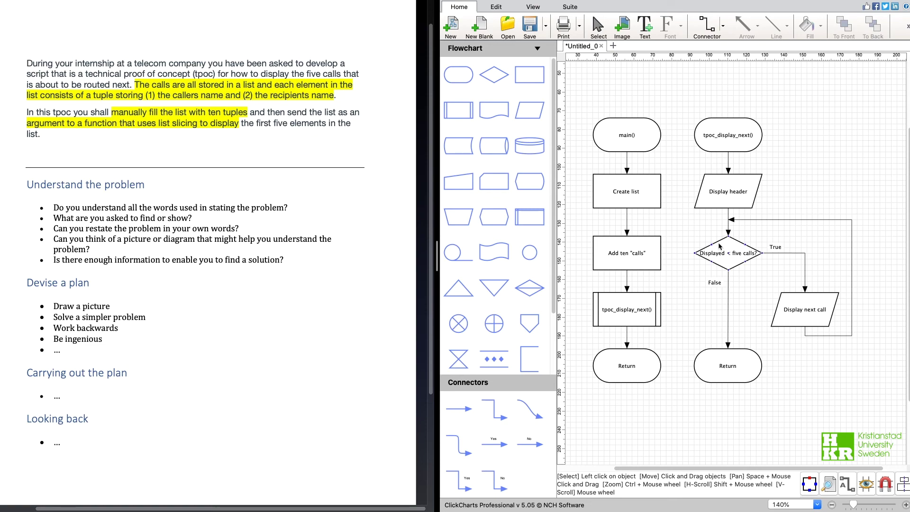
pyautogui.click(729, 267)
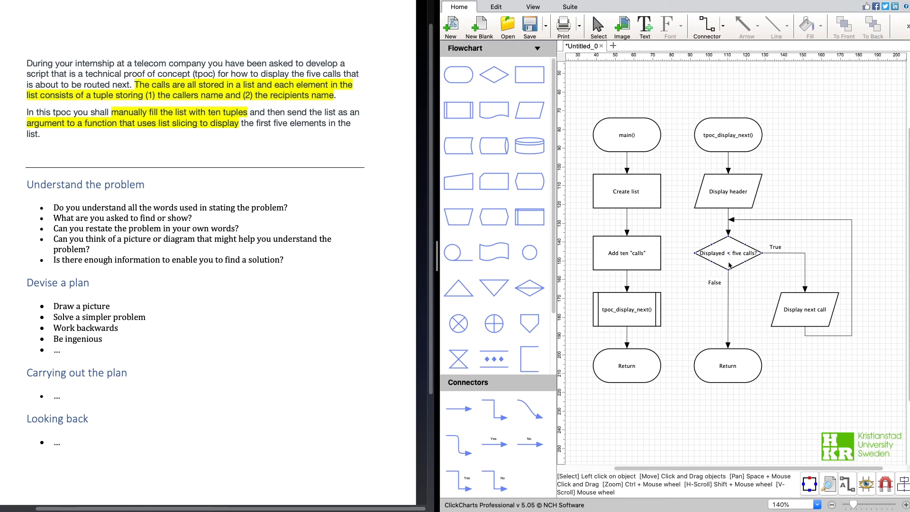
pyautogui.click(738, 370)
pyautogui.click(754, 299)
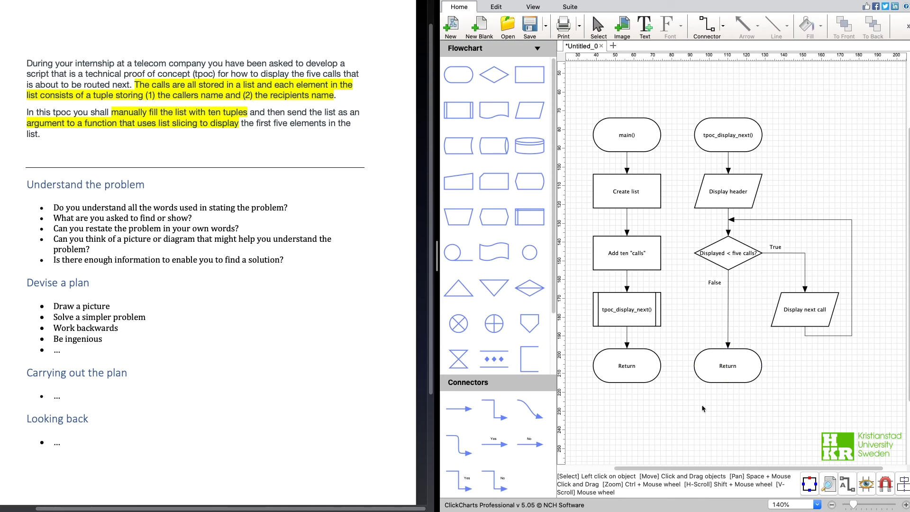